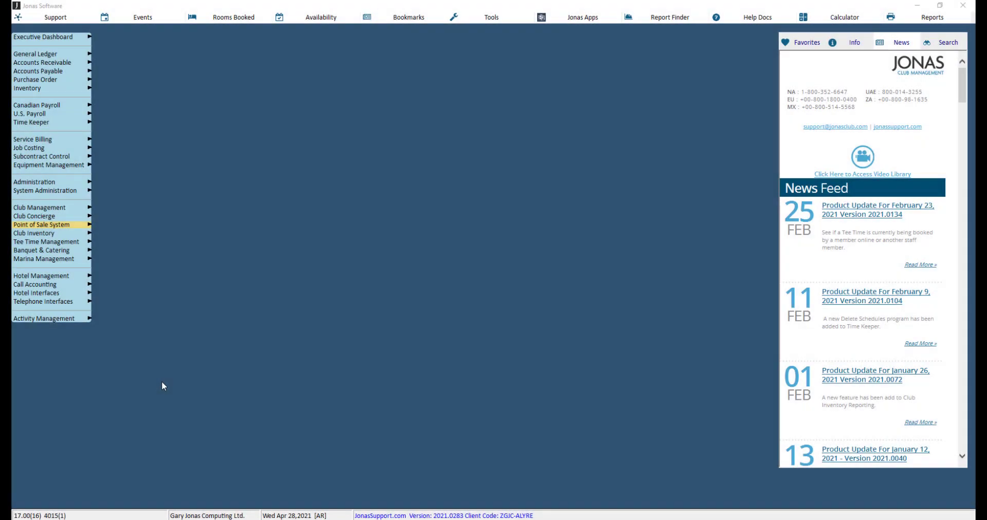
Bring up the F9 report options list and dismiss it
key("F9")
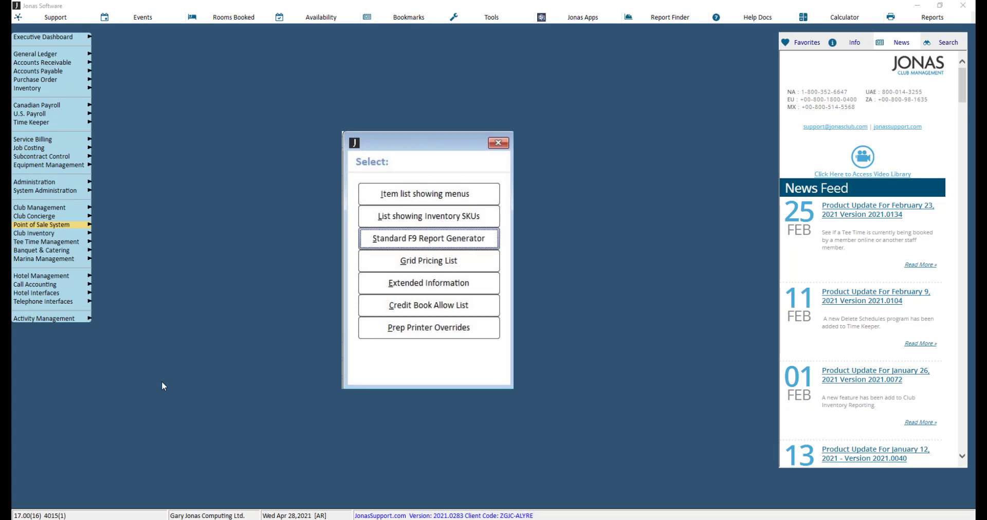
key("Escape")
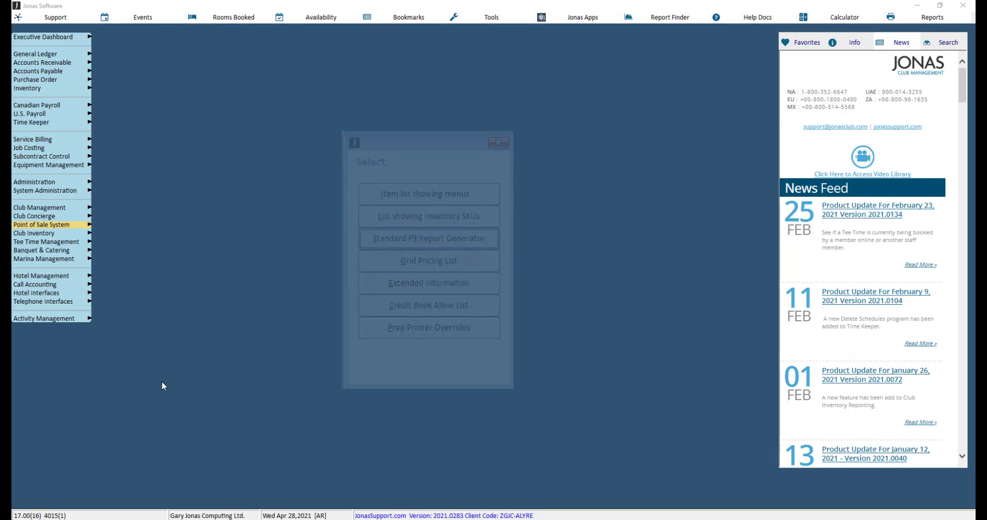
Open the Sales Items setup under System Setup and bring up its F9 report choices
key("Down")
key("Down")
key("Down")
key("Up")
key("Right")
key("Down")
key("Down")
key("Down")
key("Return")
key("Return")
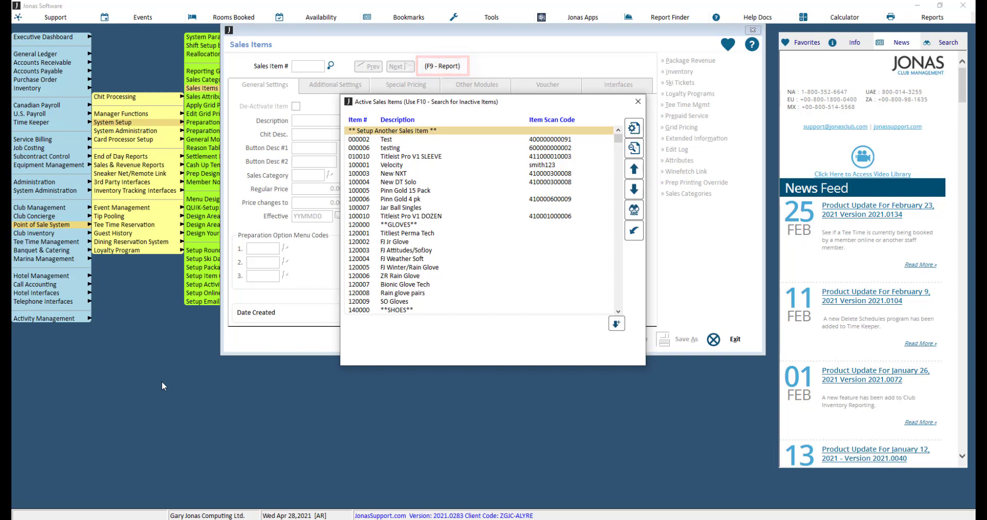
key("F9")
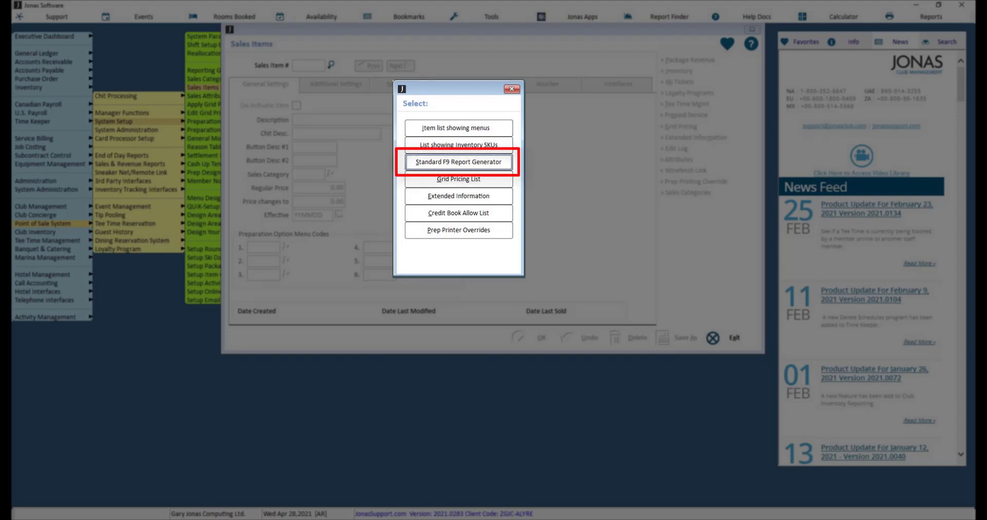
Choose the Standard F9 Report Generator to reach the Sales Items report designer
key("Return")
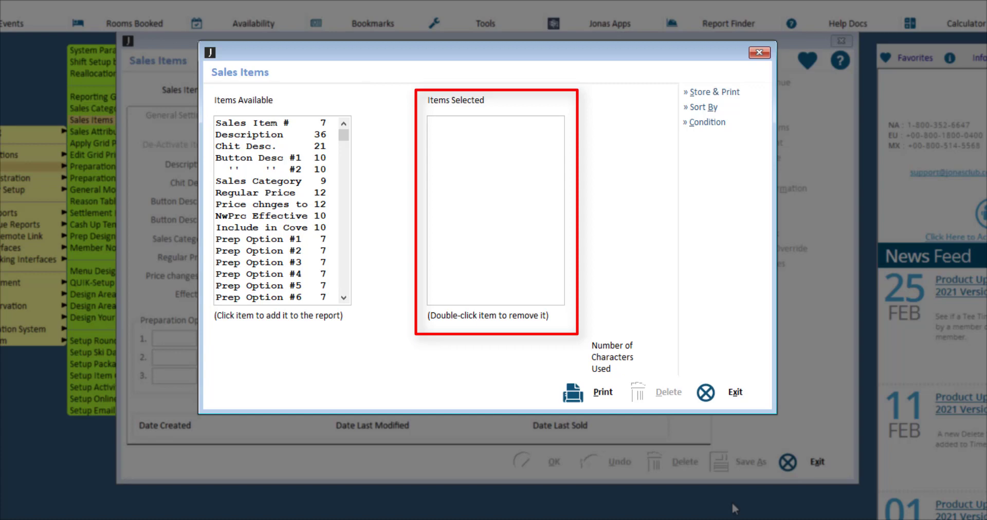
Add Sales Item #, Description and Chit Desc. to the Sales Items report's selected items
left_click(284, 127)
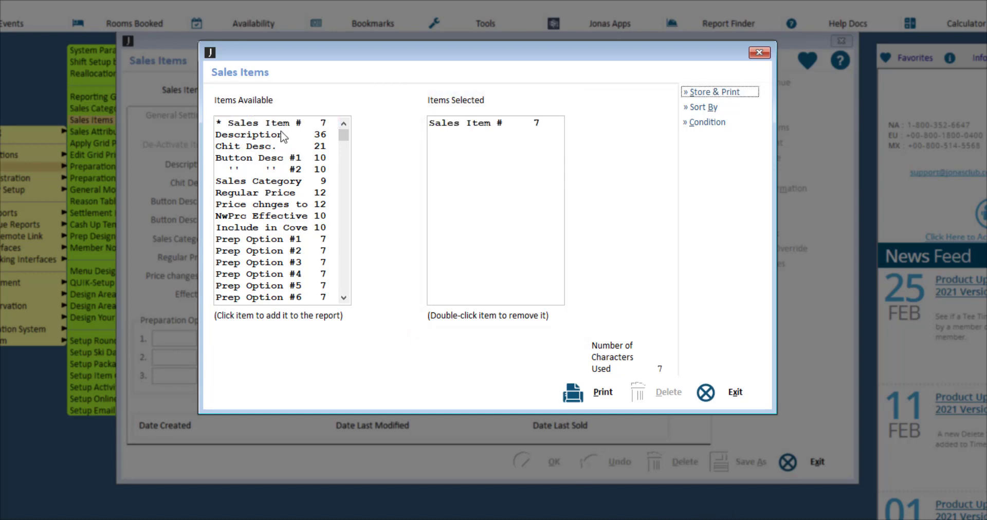
left_click(285, 135)
left_click(281, 148)
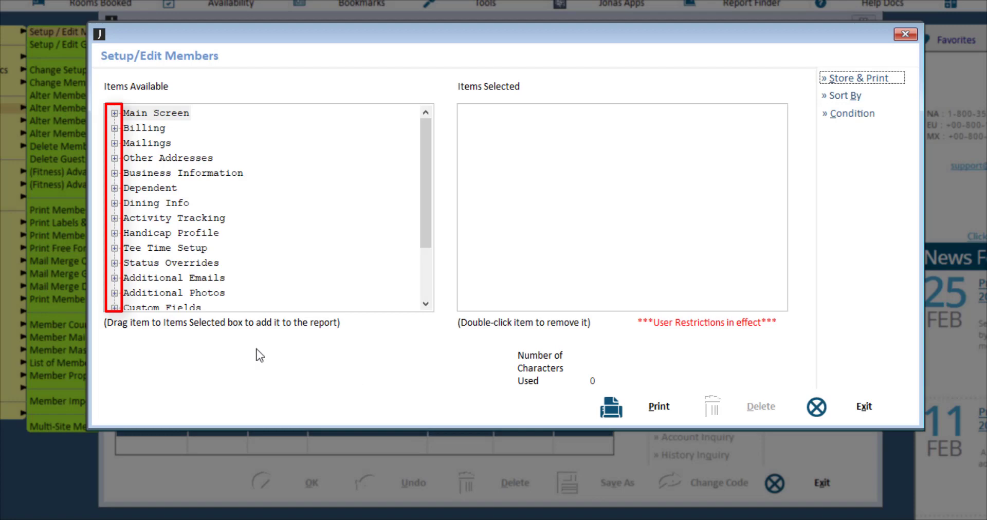
Expand the Main Screen field group and drag Member # toward Items Selected
left_click(114, 113)
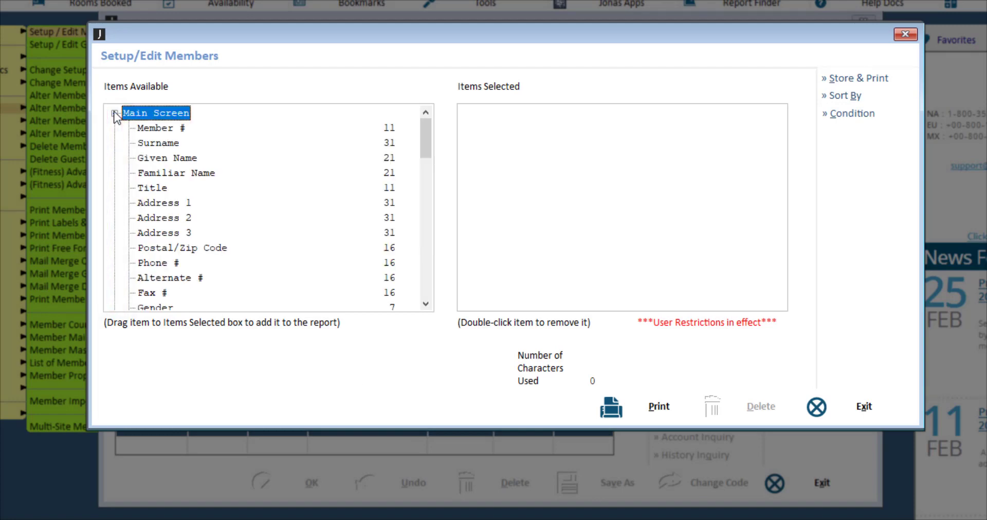
mouse_move(144, 128)
left_mouse_down()
mouse_move(350, 77)
mouse_move(509, 152)
left_mouse_up()
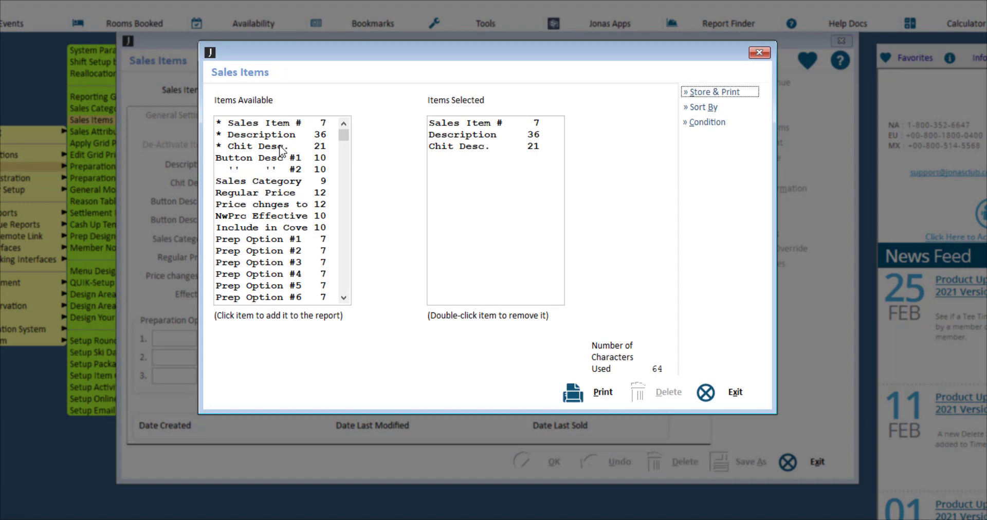
Replace Chit Desc. with Sales Category and start Store & Print for the report
double_click(437, 146)
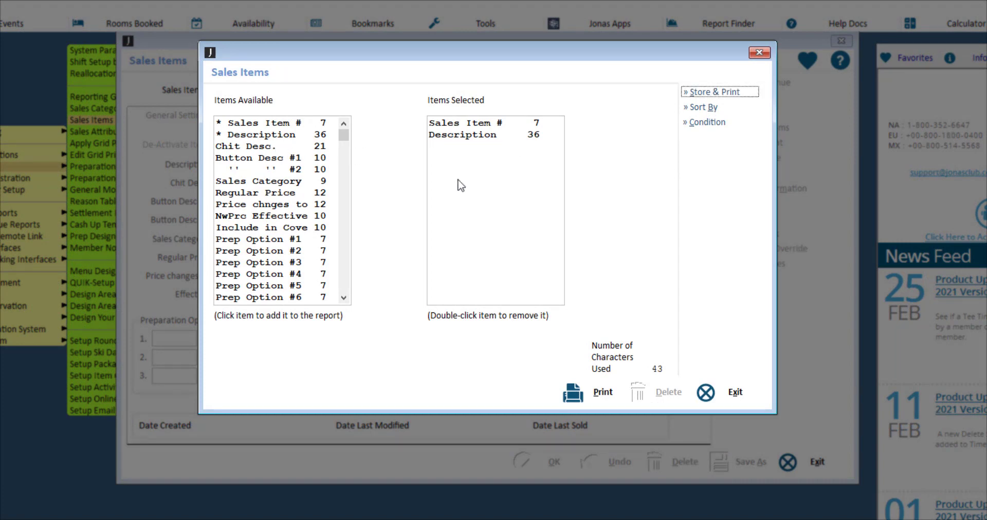
left_click(286, 181)
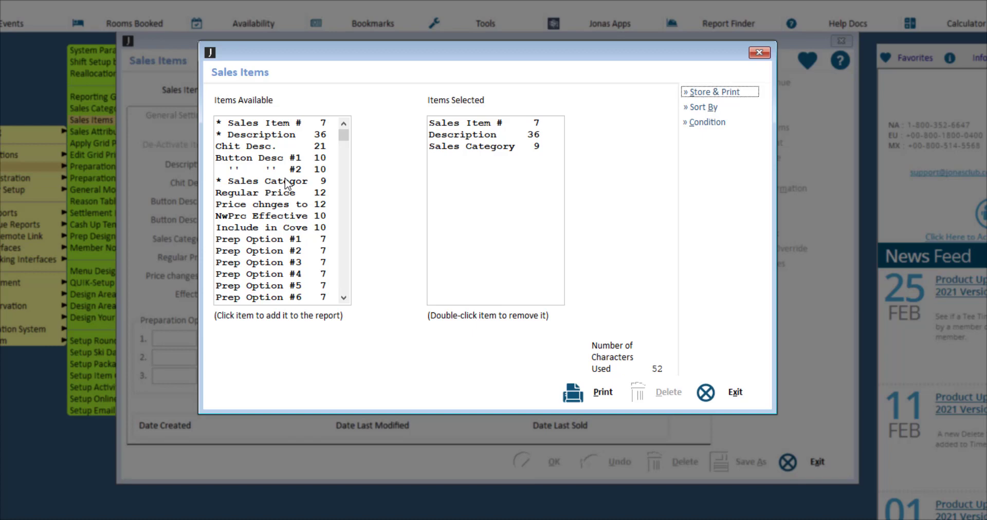
left_click(753, 97)
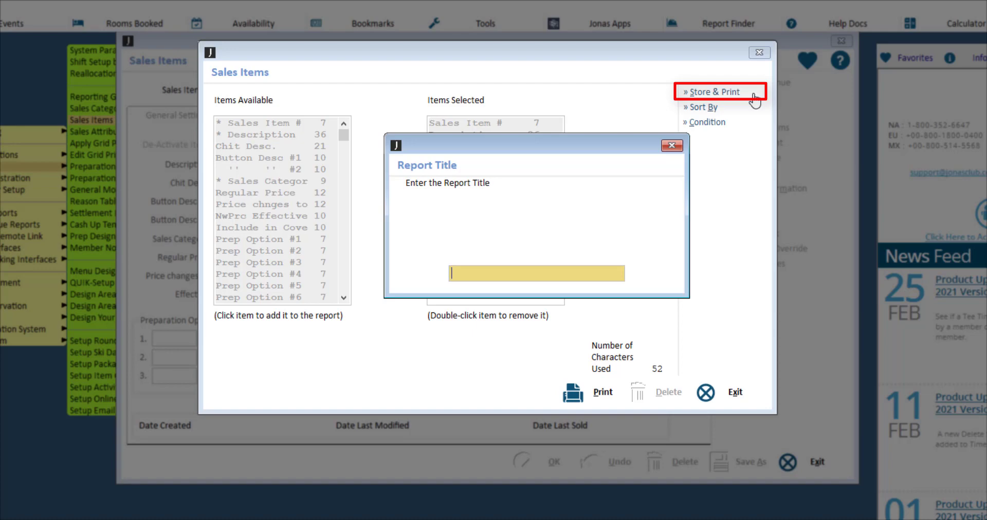
Close the report title prompt and keep the sort order on 1. Sales Item #
left_click(671, 147)
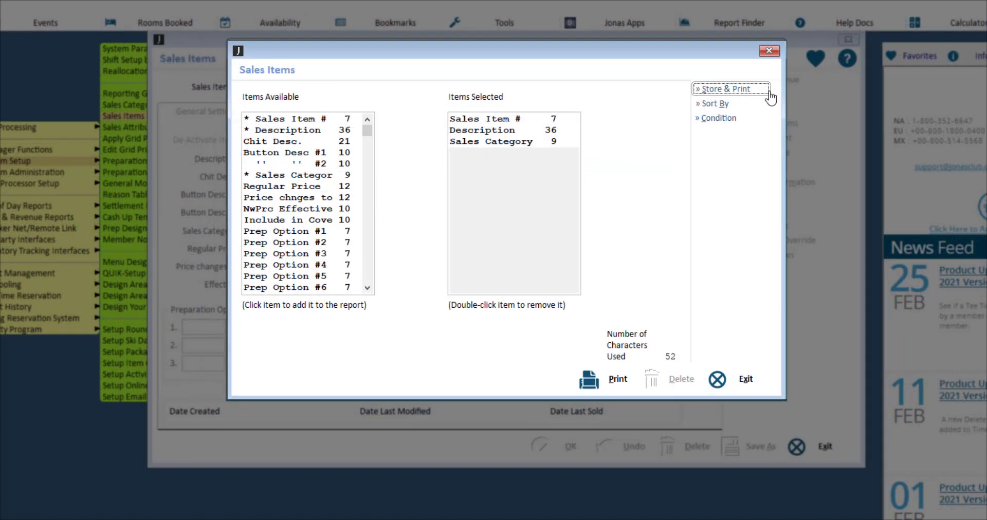
left_click(748, 103)
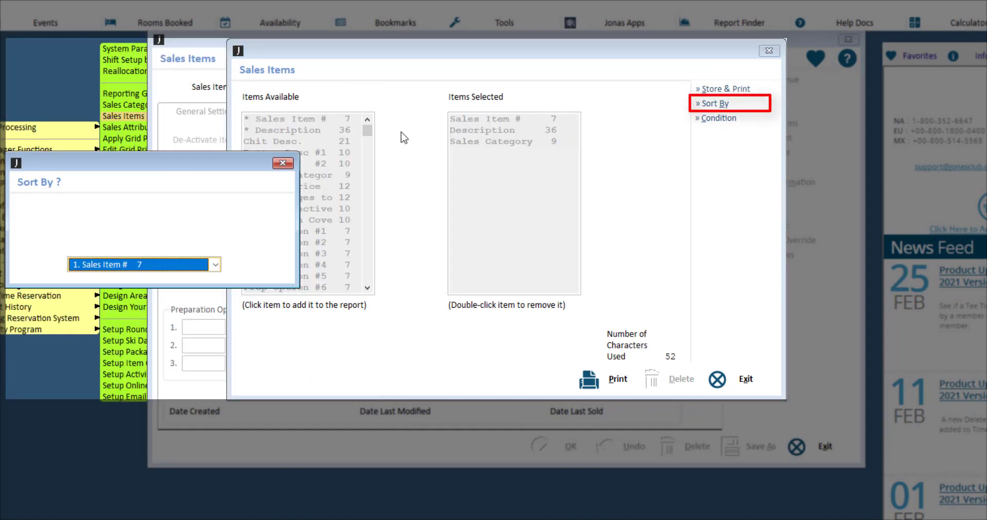
left_click(220, 264)
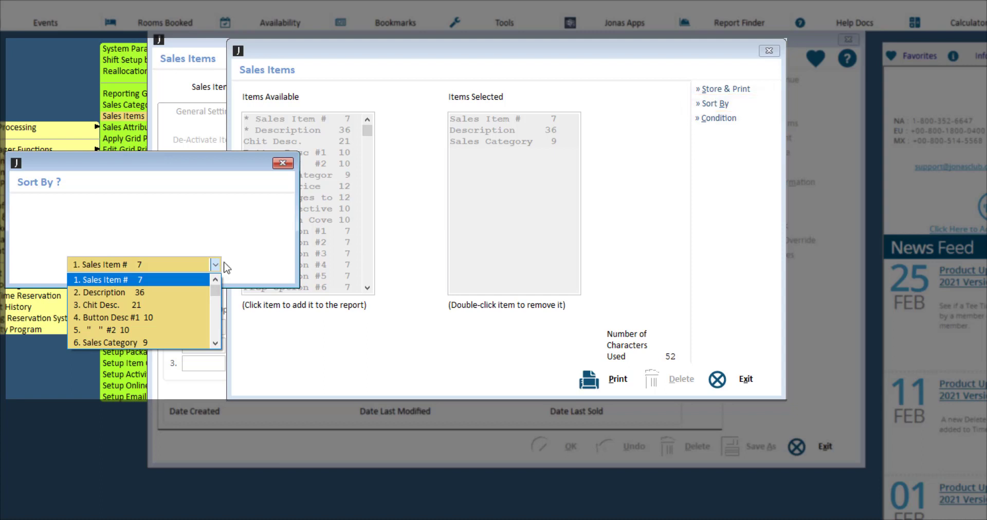
left_click(231, 265)
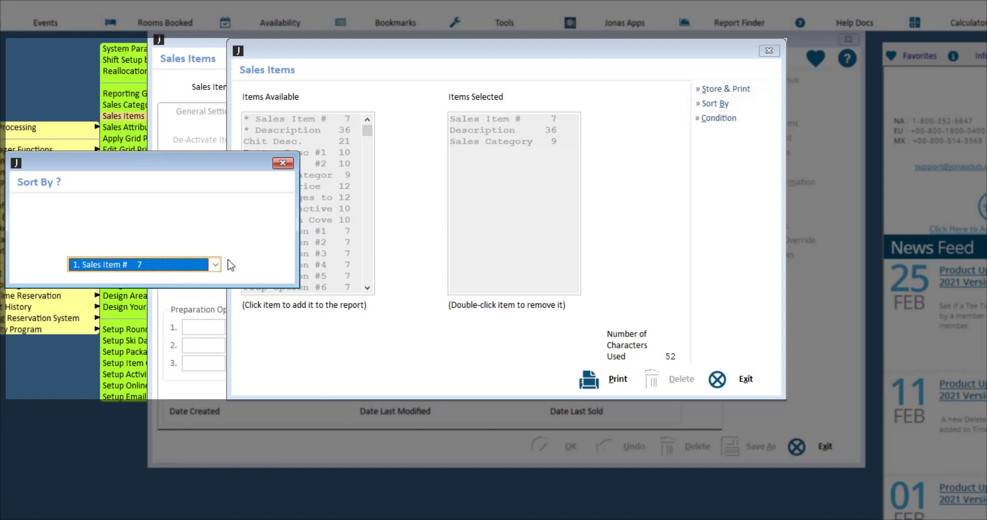
left_click(283, 163)
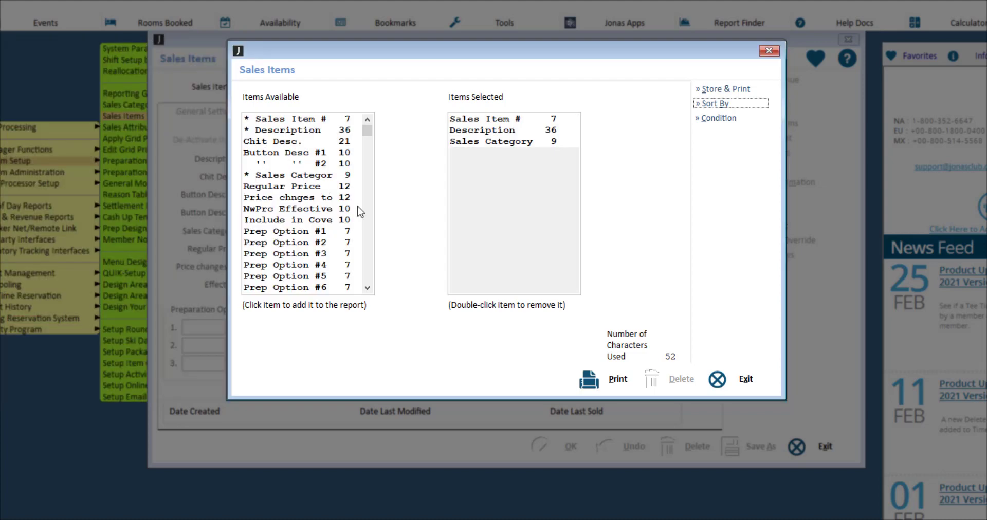
left_click(749, 122)
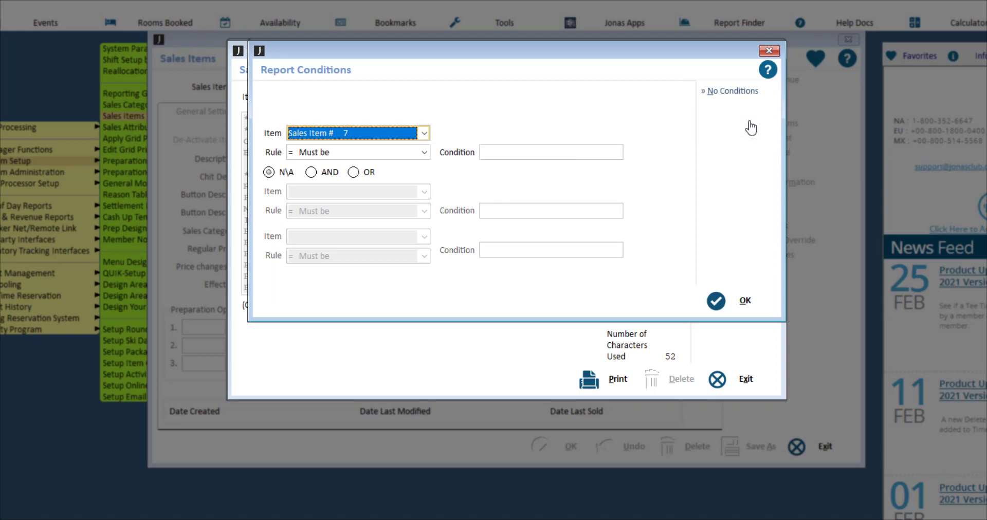
left_click(751, 92)
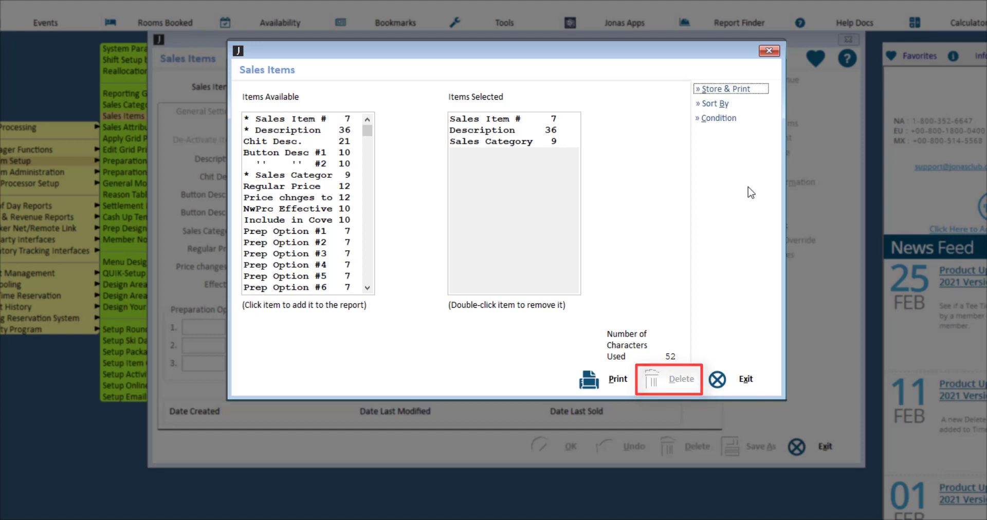
Send the three-field Sales Items report to print
left_click(638, 382)
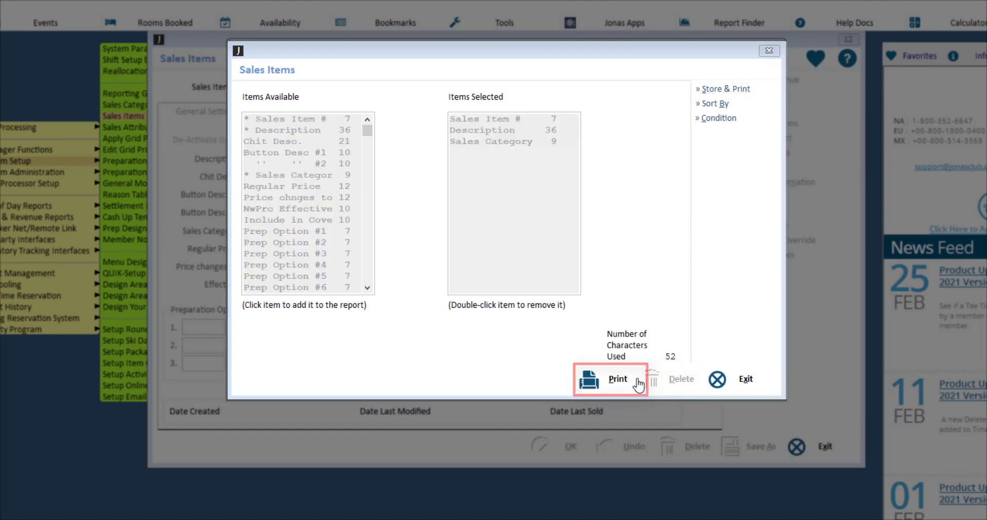